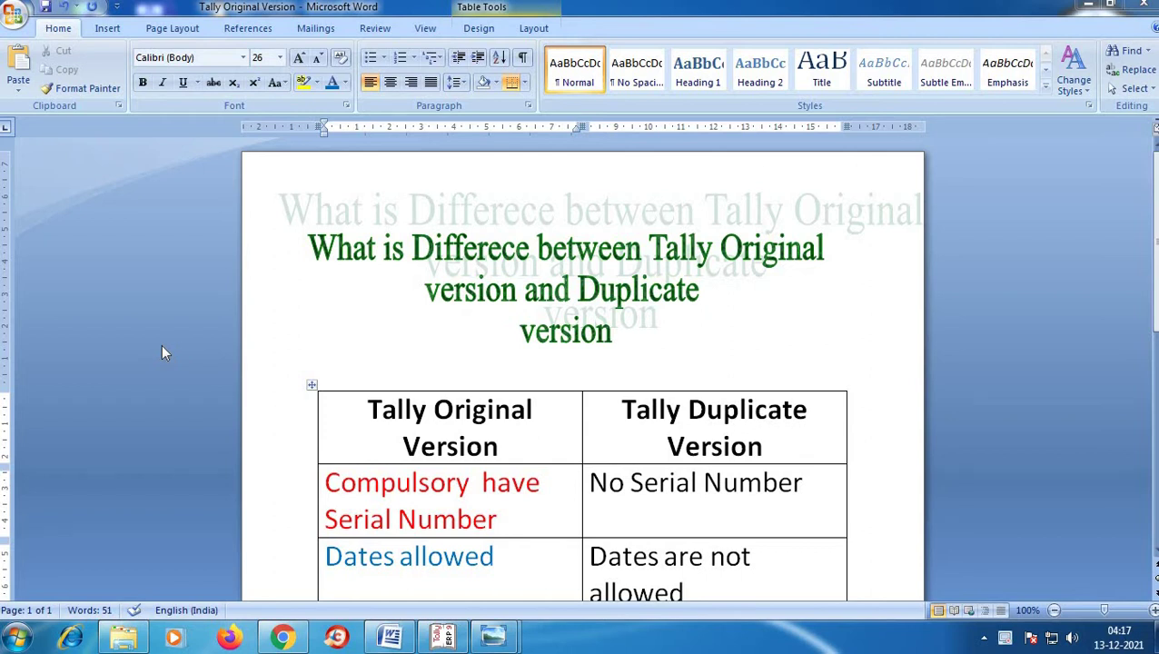
# - Minimize Word and view the first portrait photo full-screen in Windows Photo Viewer, then minimize it
pyautogui.click(1090, 11)
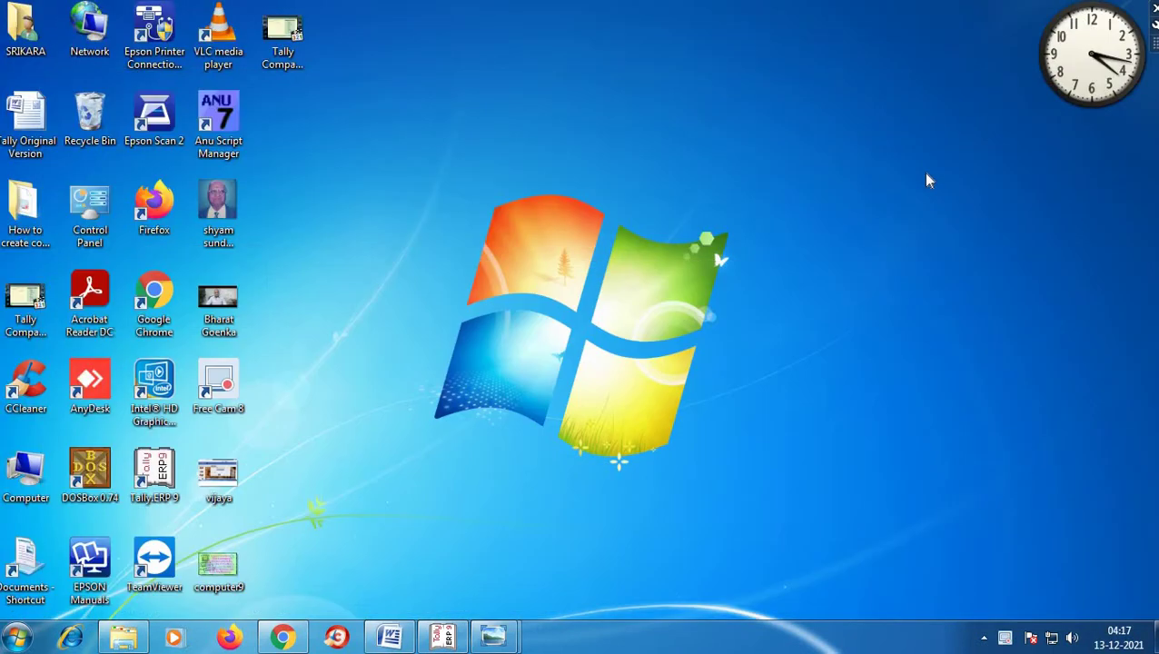
pyautogui.doubleClick(219, 215)
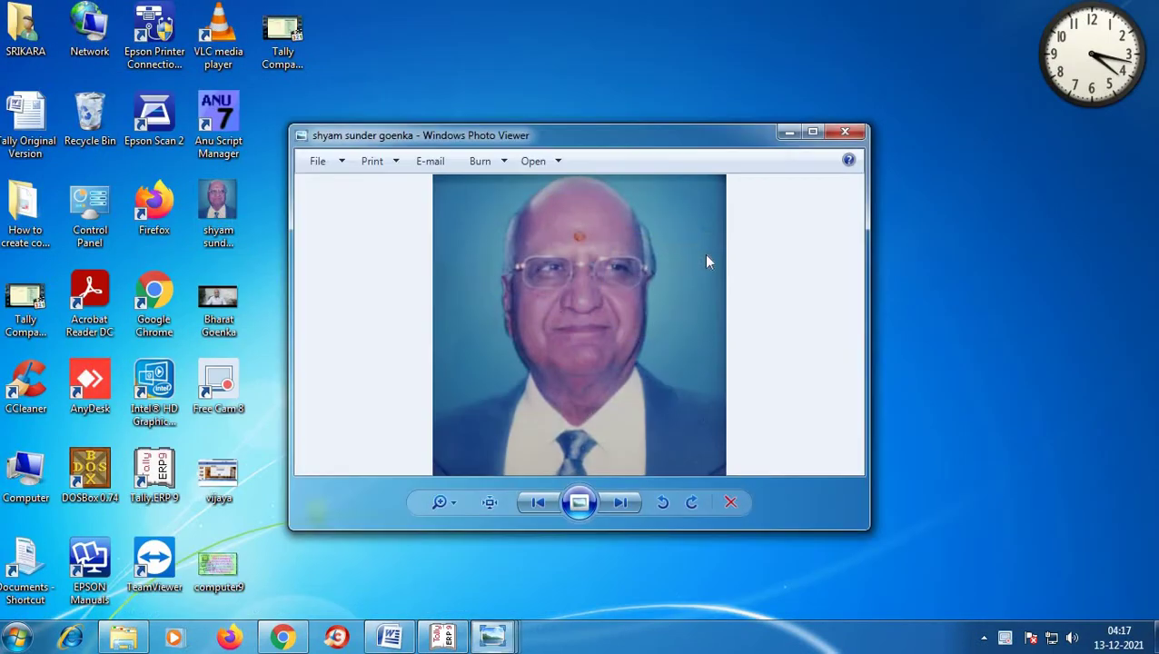
pyautogui.click(813, 129)
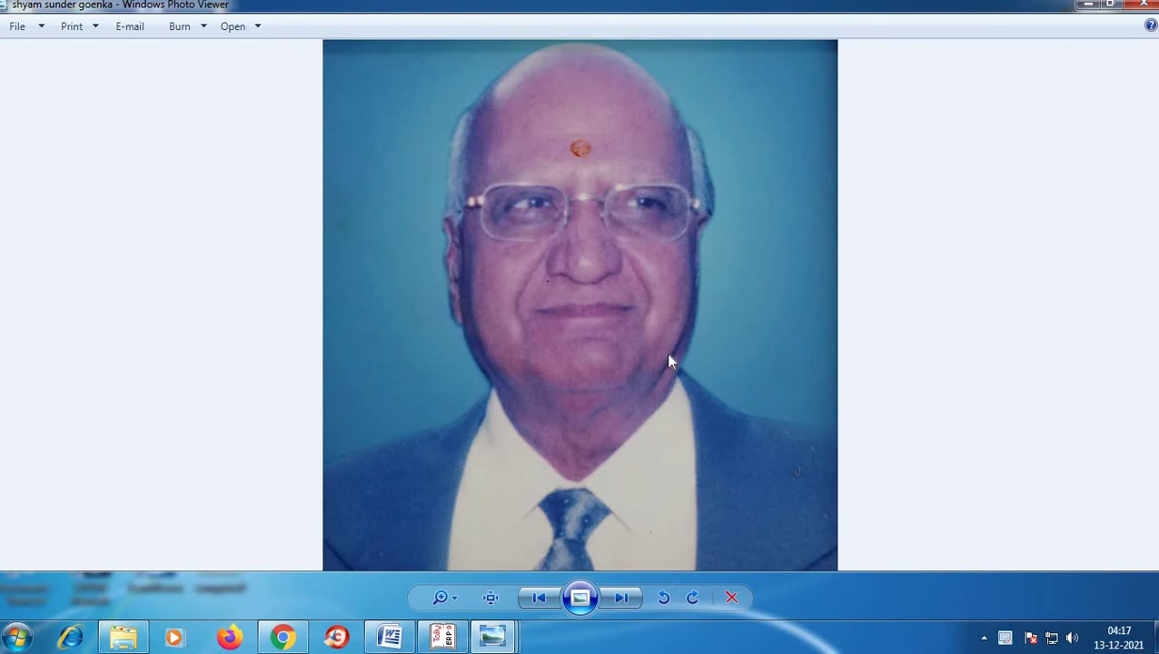
pyautogui.click(1089, 5)
# - View the second portrait image, a Tally promotional photo, full-screen and minimize Photo Viewer
pyautogui.doubleClick(218, 300)
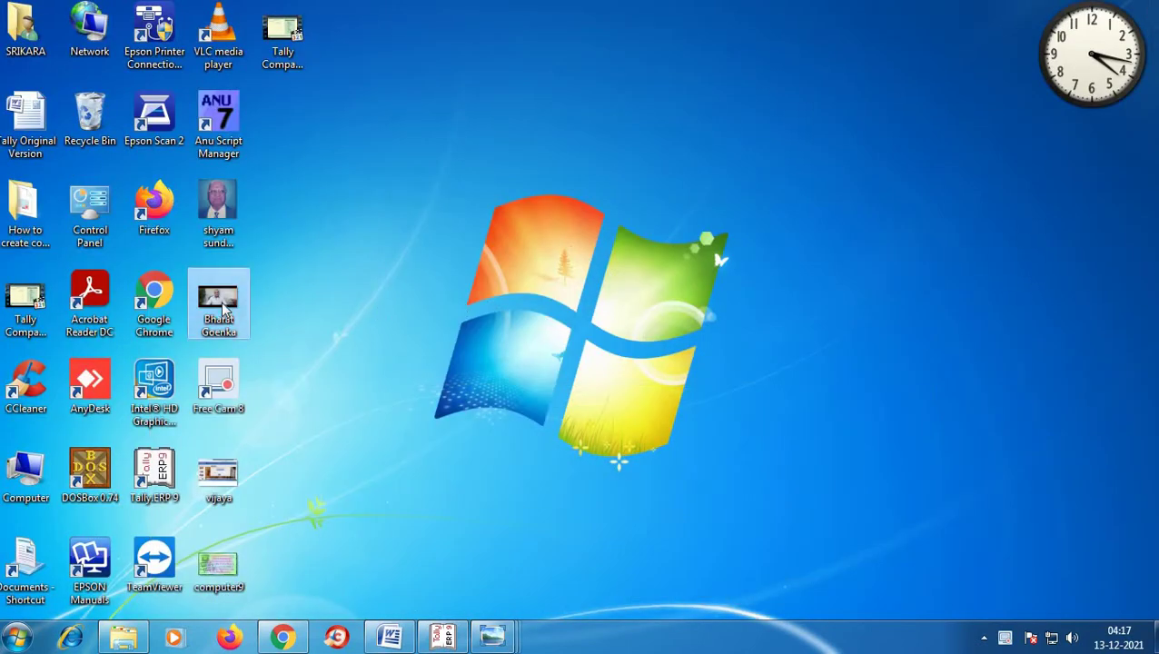
pyautogui.click(814, 134)
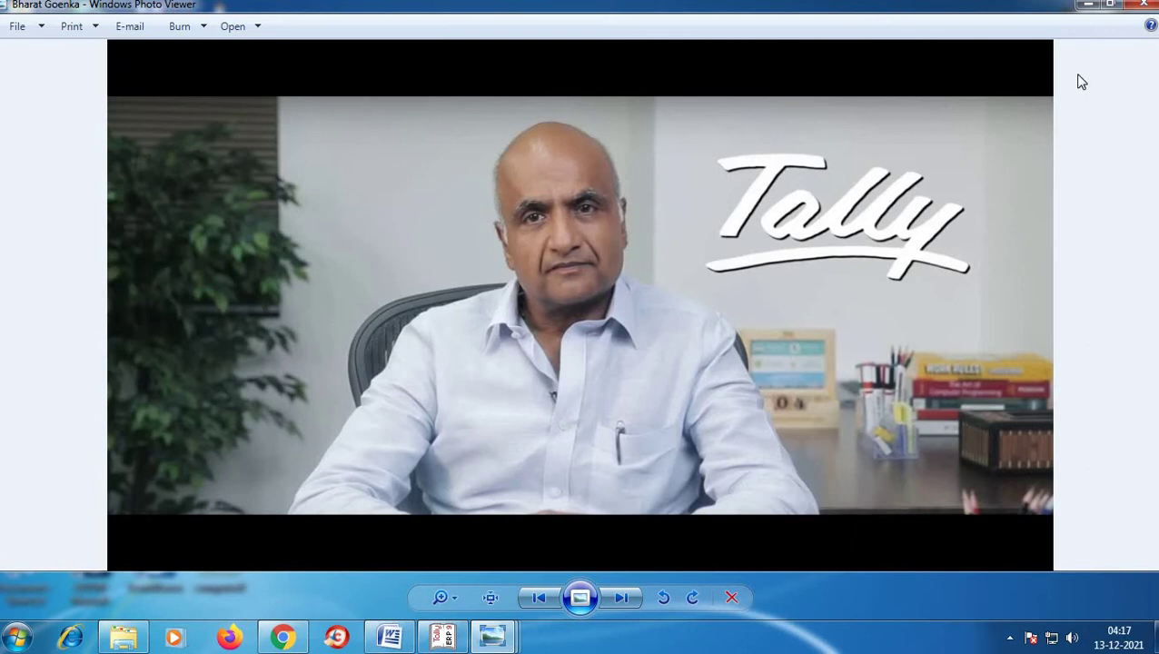
pyautogui.click(1087, 4)
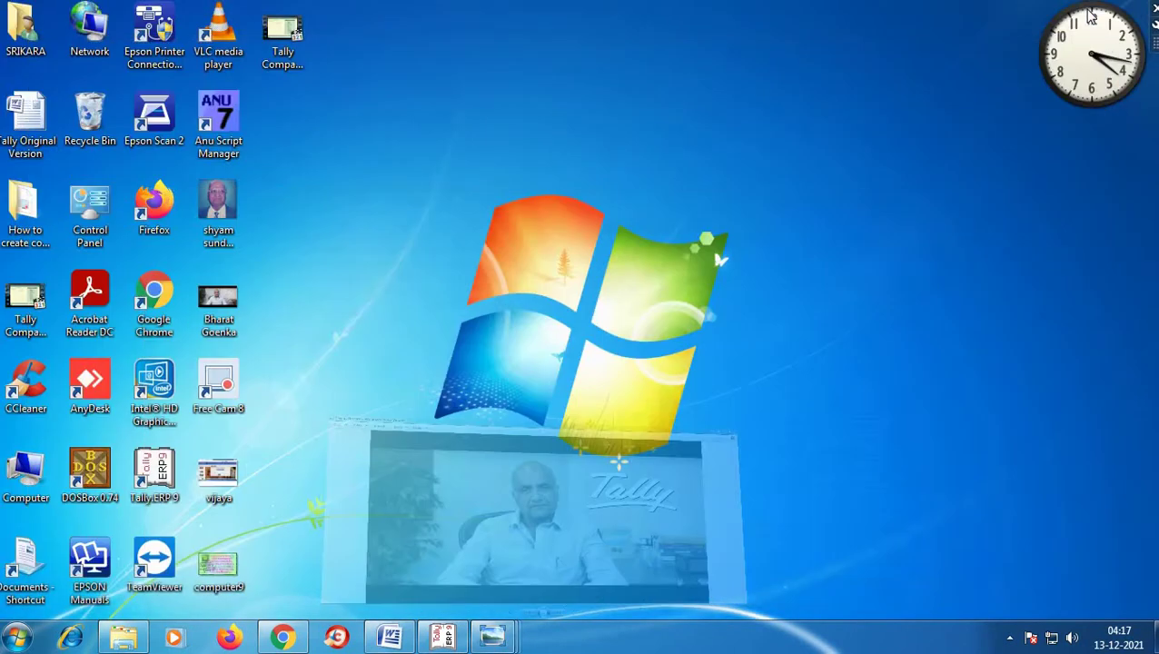
# - Restore the Tally Original Version document, glance at Tally.ERP 9's Gateway, then return to Word
pyautogui.click(391, 636)
pyautogui.scroll(-2, 801, 335)
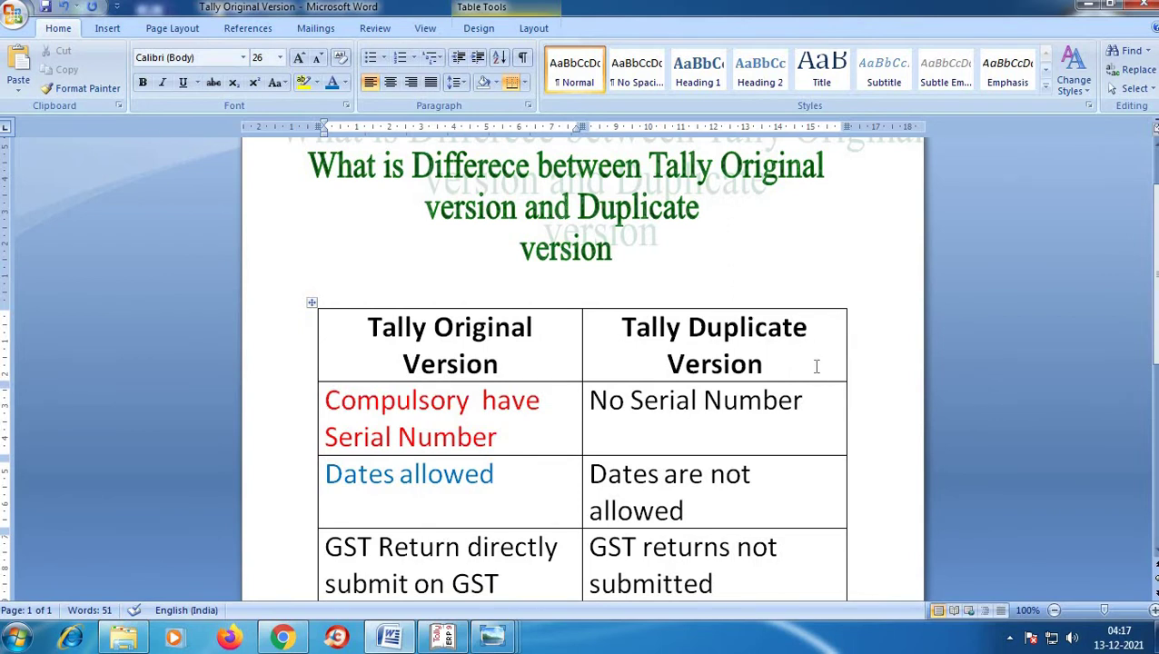
pyautogui.scroll(1, 817, 365)
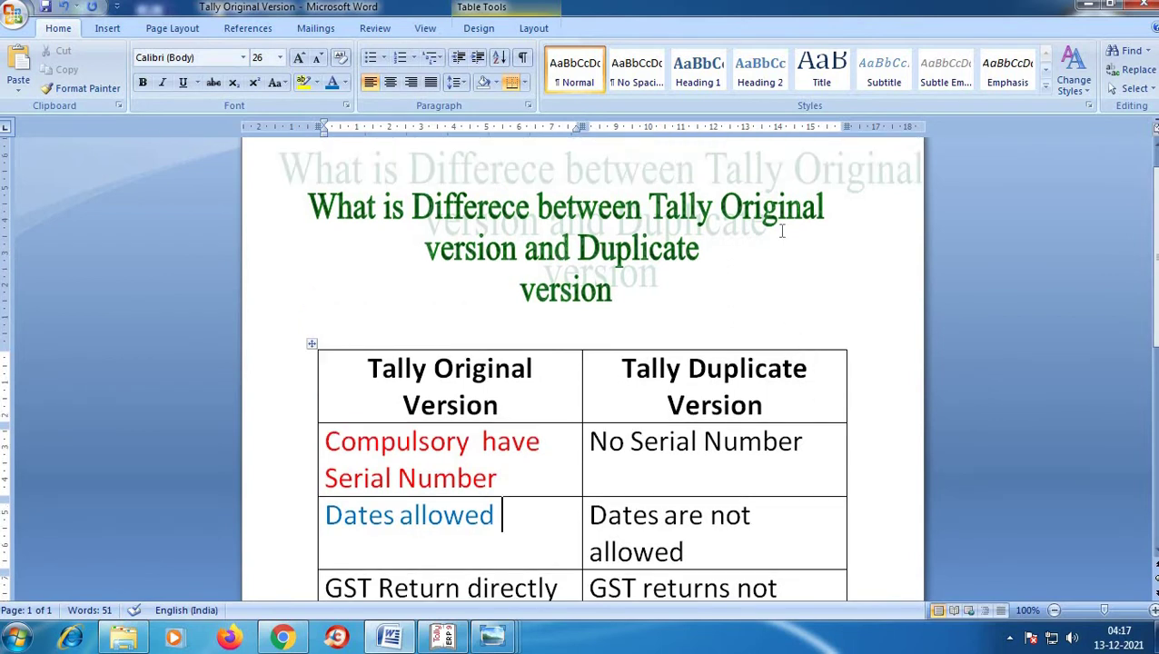
pyautogui.click(442, 636)
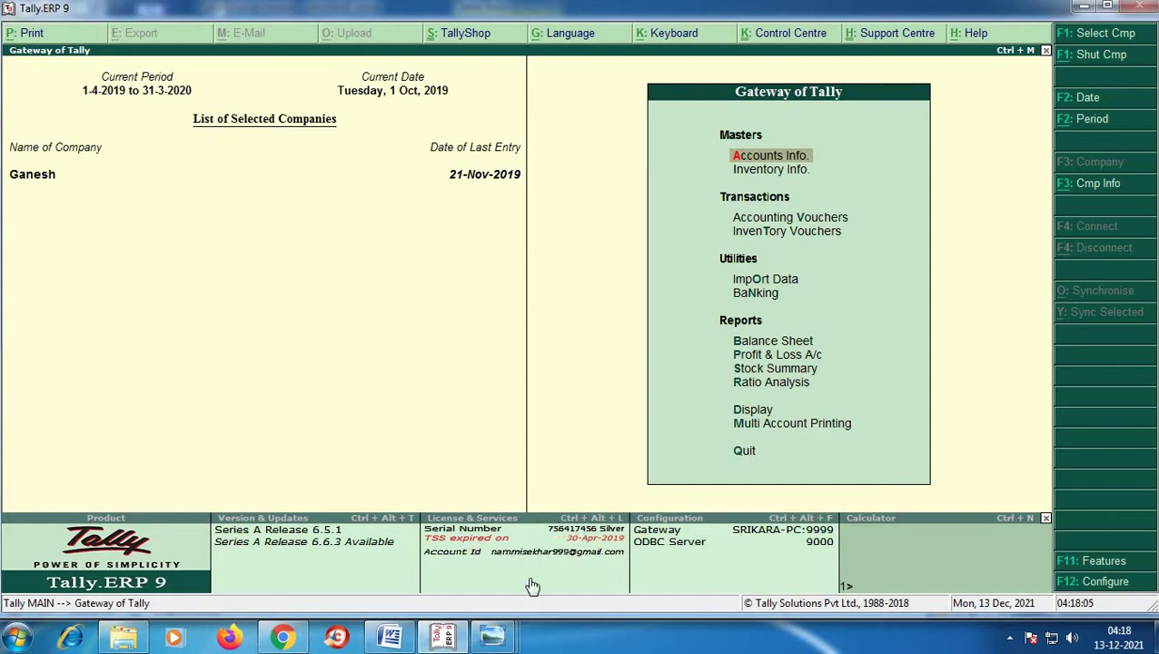
pyautogui.click(391, 638)
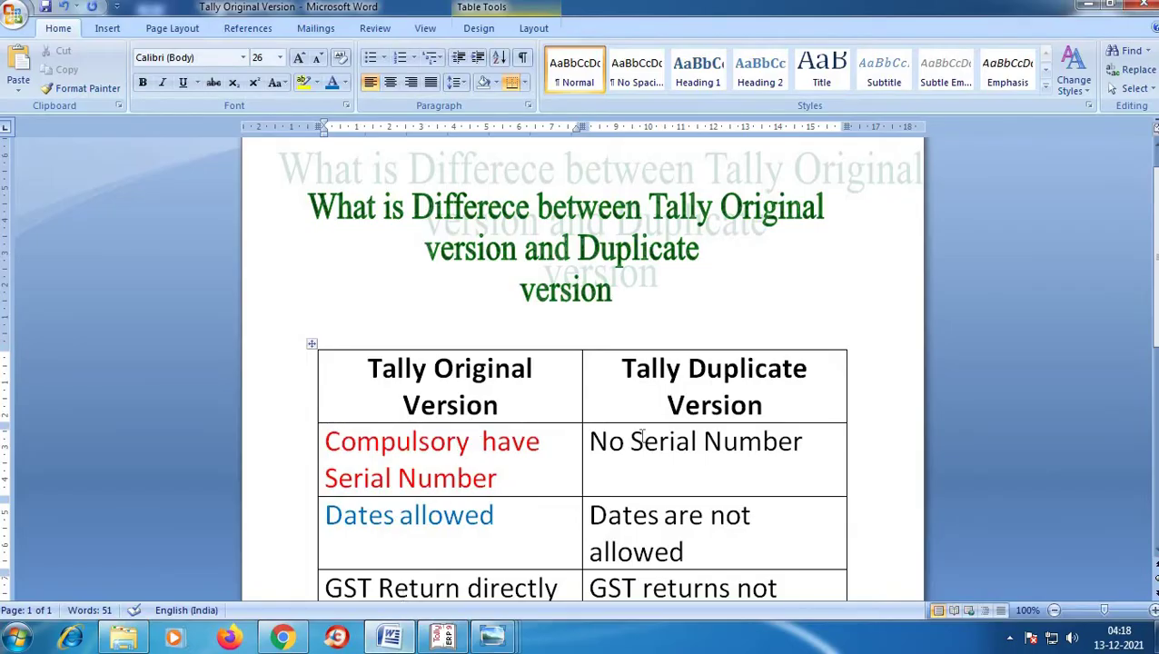
pyautogui.click(442, 638)
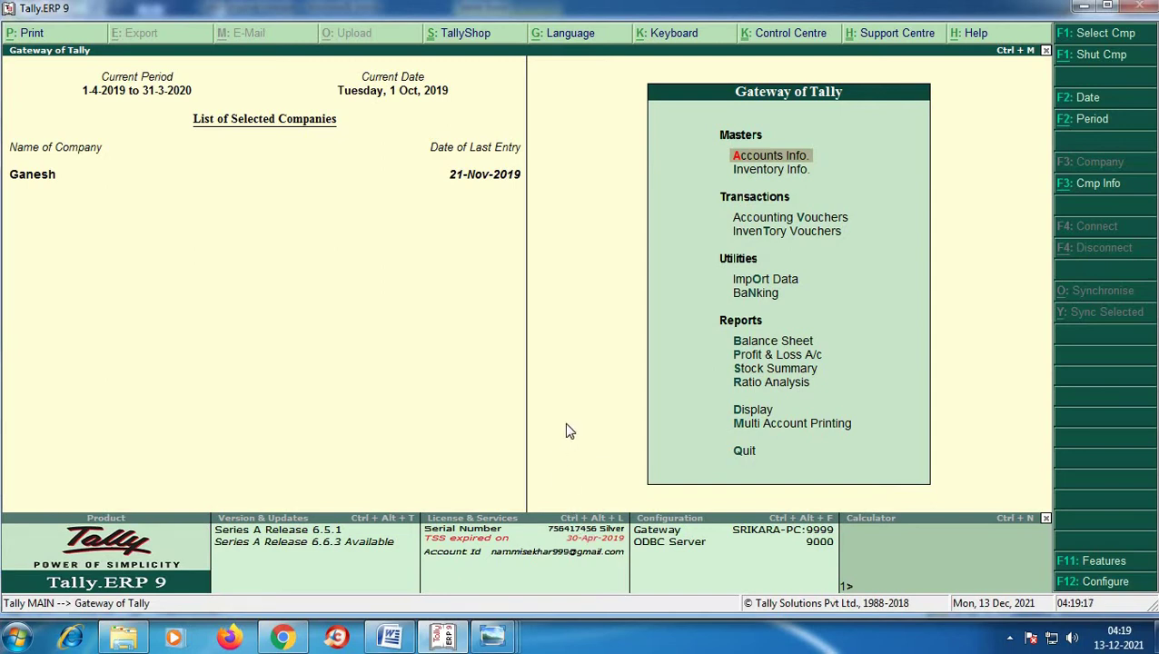
pyautogui.click(390, 641)
pyautogui.scroll(-1, 541, 466)
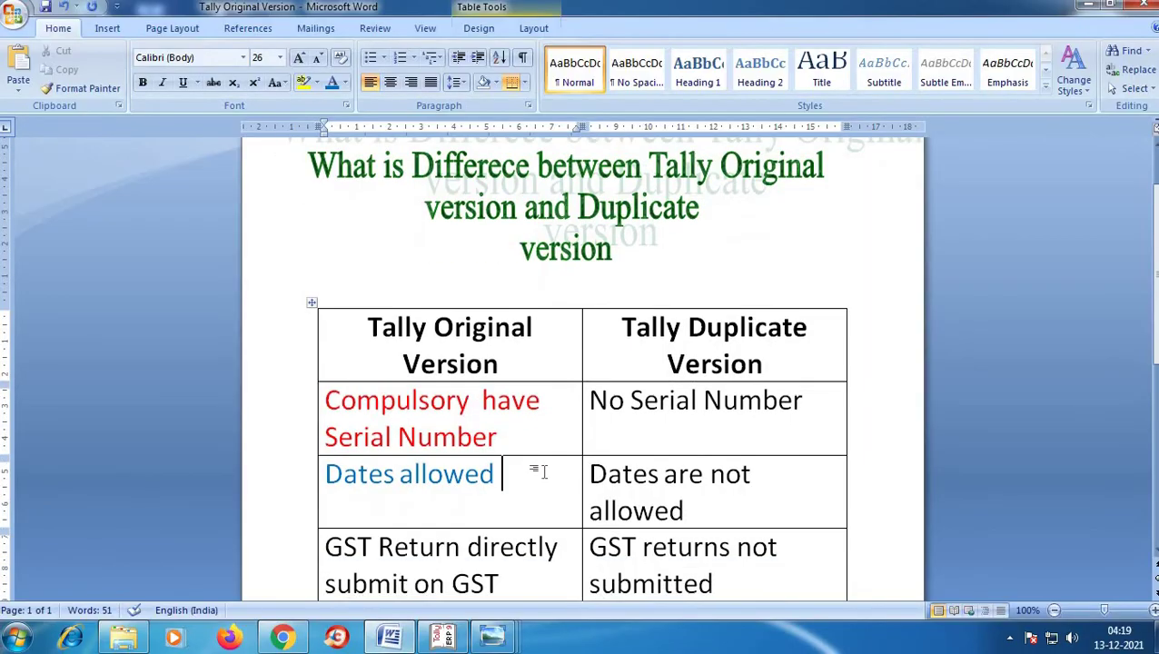
pyautogui.click(467, 495)
pyautogui.click(445, 637)
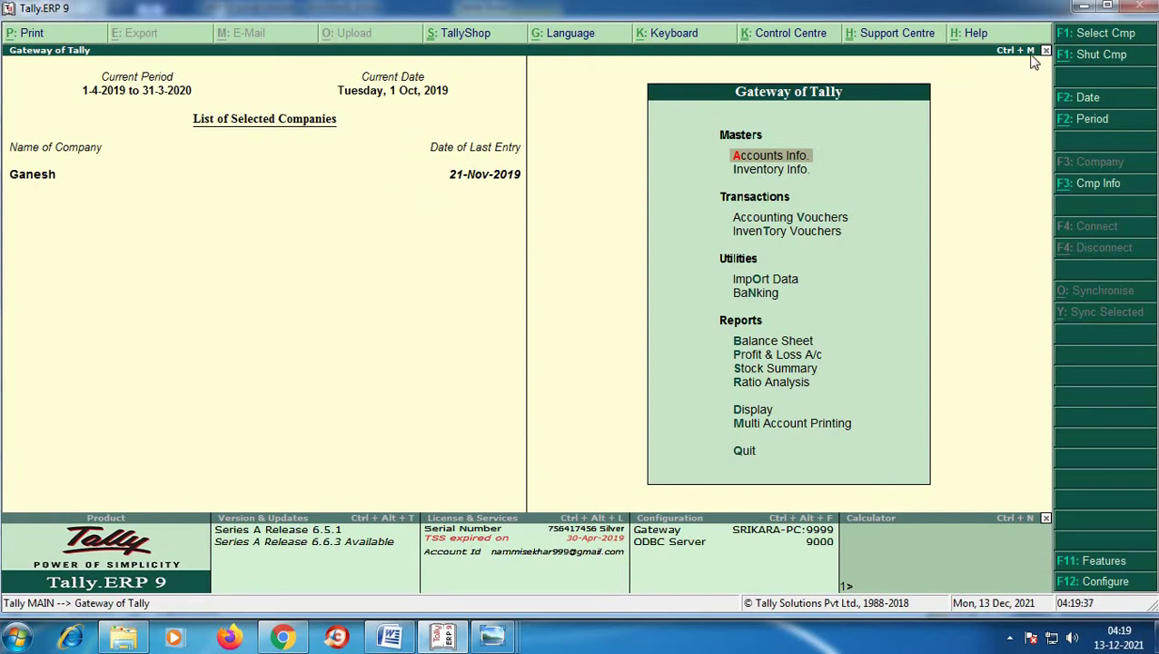
pyautogui.click(1083, 7)
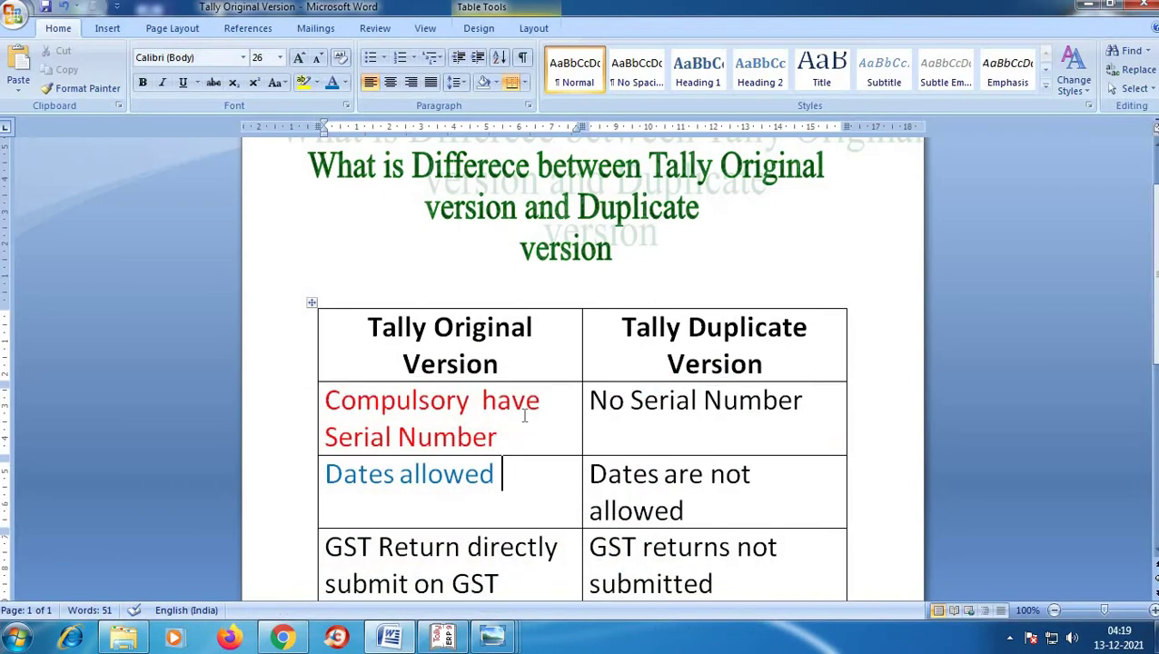
# - Color the 'GST Return directly submit on GST portal' entry Light Blue, then select 'GST returns not submitted'
pyautogui.scroll(-1, 672, 518)
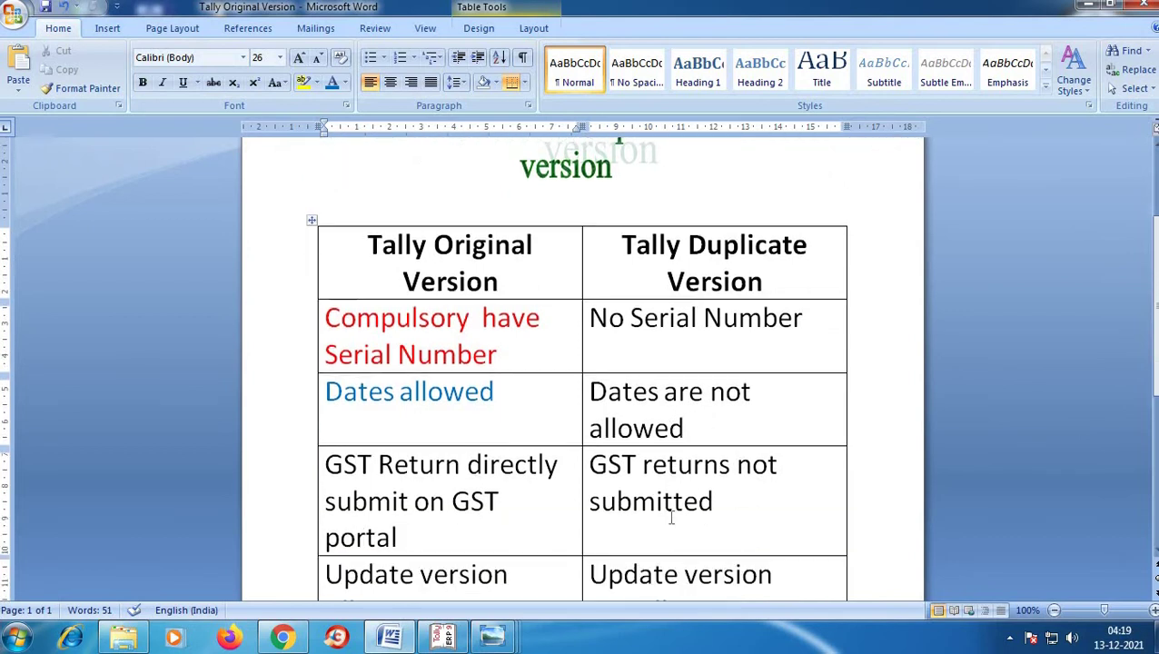
pyautogui.scroll(-2, 672, 518)
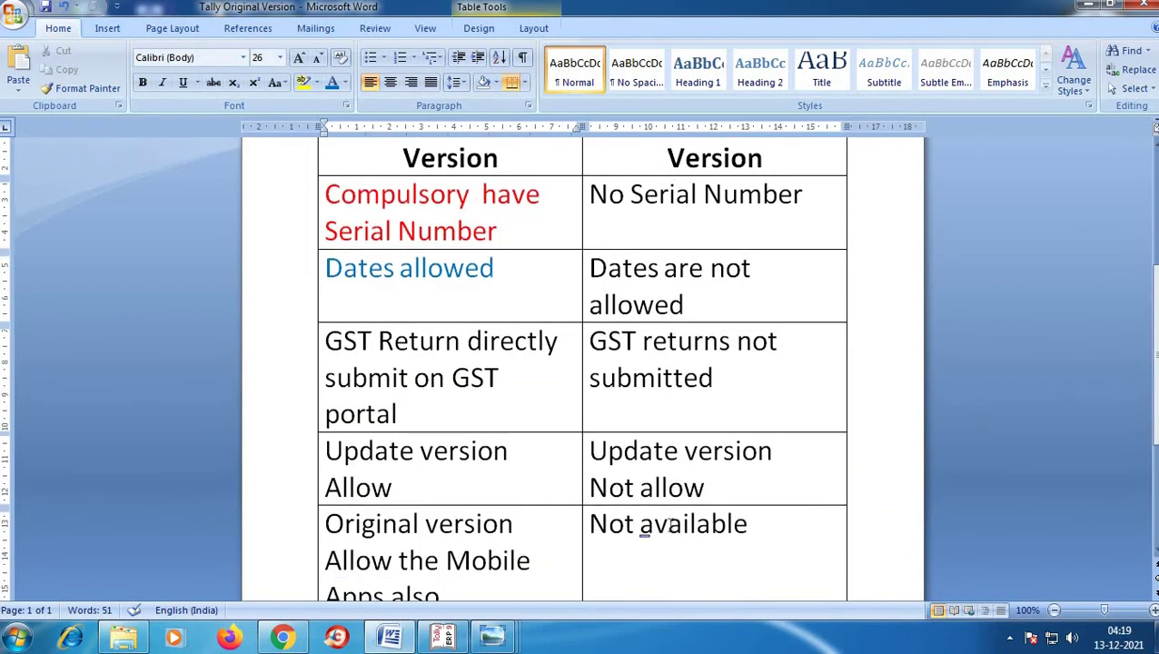
pyautogui.scroll(-1, 667, 525)
pyautogui.moveTo(327, 302); pyautogui.dragTo(536, 391)
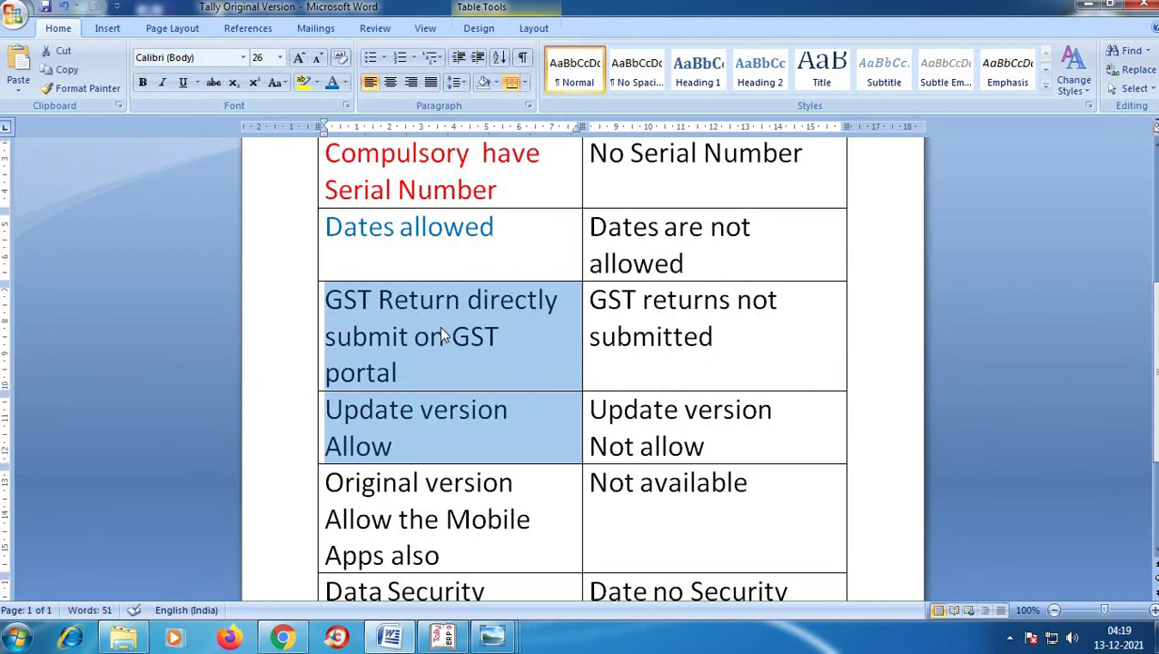
pyautogui.click(440, 331)
pyautogui.moveTo(327, 302); pyautogui.dragTo(485, 360)
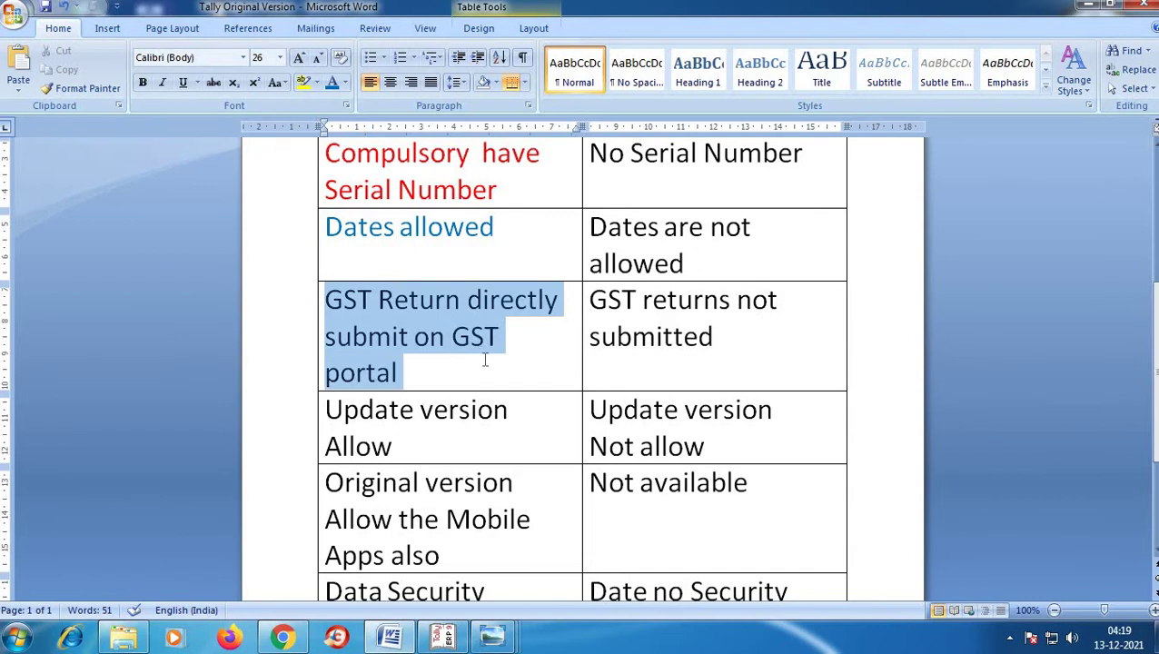
pyautogui.click(345, 84)
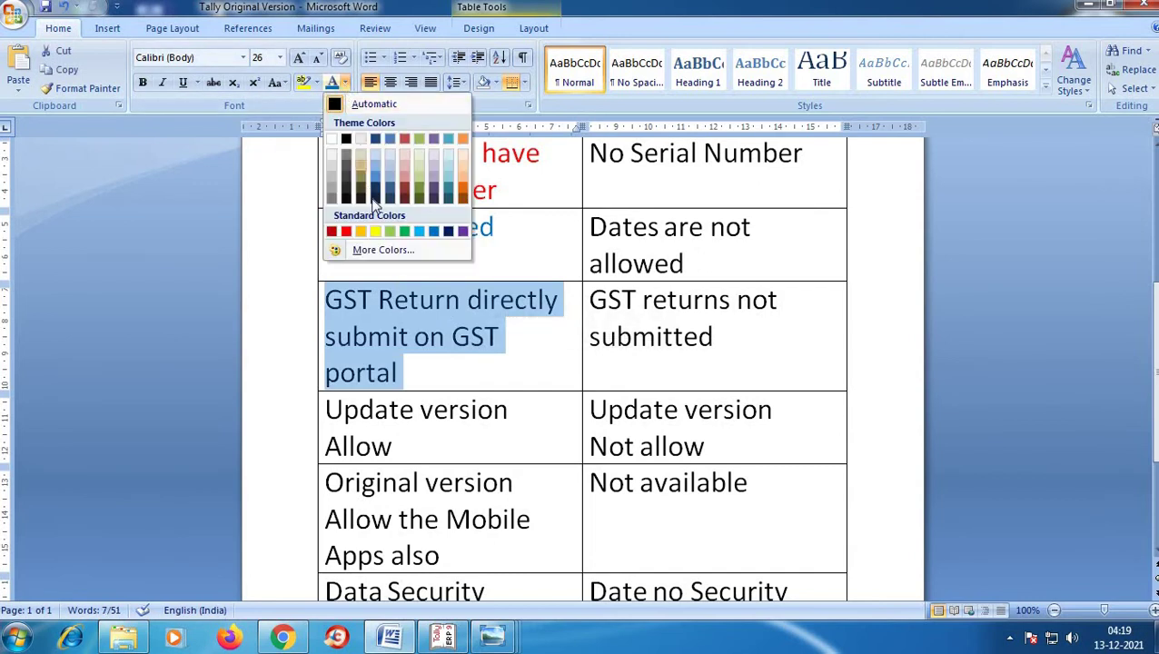
pyautogui.click(420, 231)
pyautogui.click(537, 368)
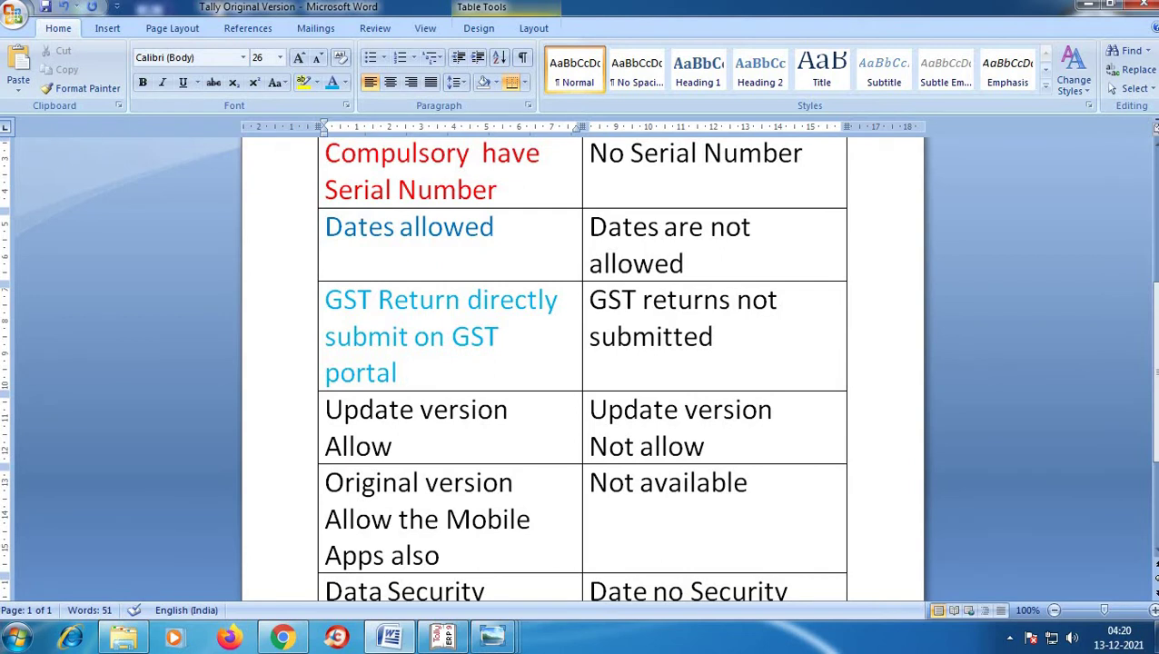
pyautogui.click(597, 292)
pyautogui.moveTo(596, 293); pyautogui.dragTo(776, 343)
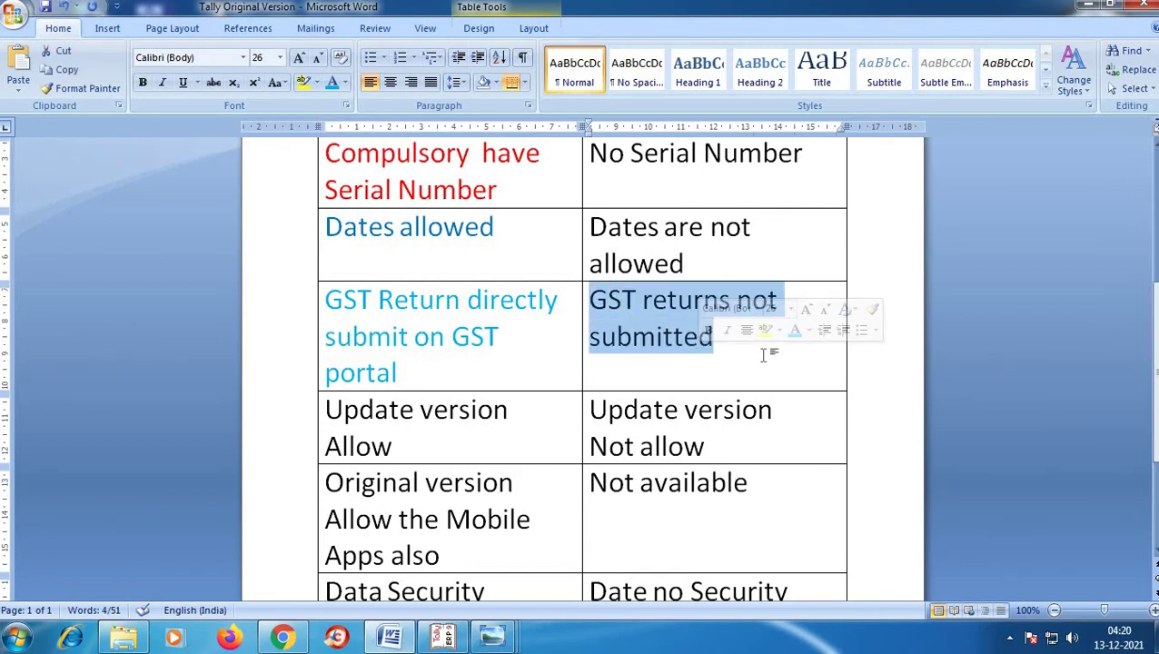
pyautogui.click(763, 357)
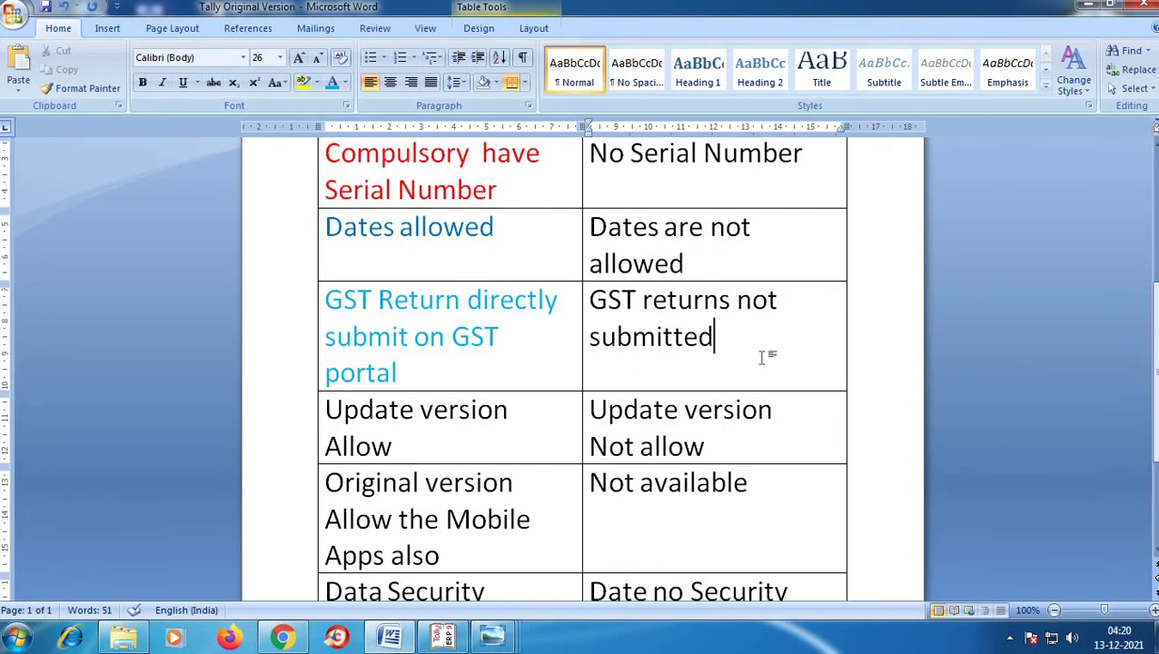
pyautogui.scroll(-2, 767, 380)
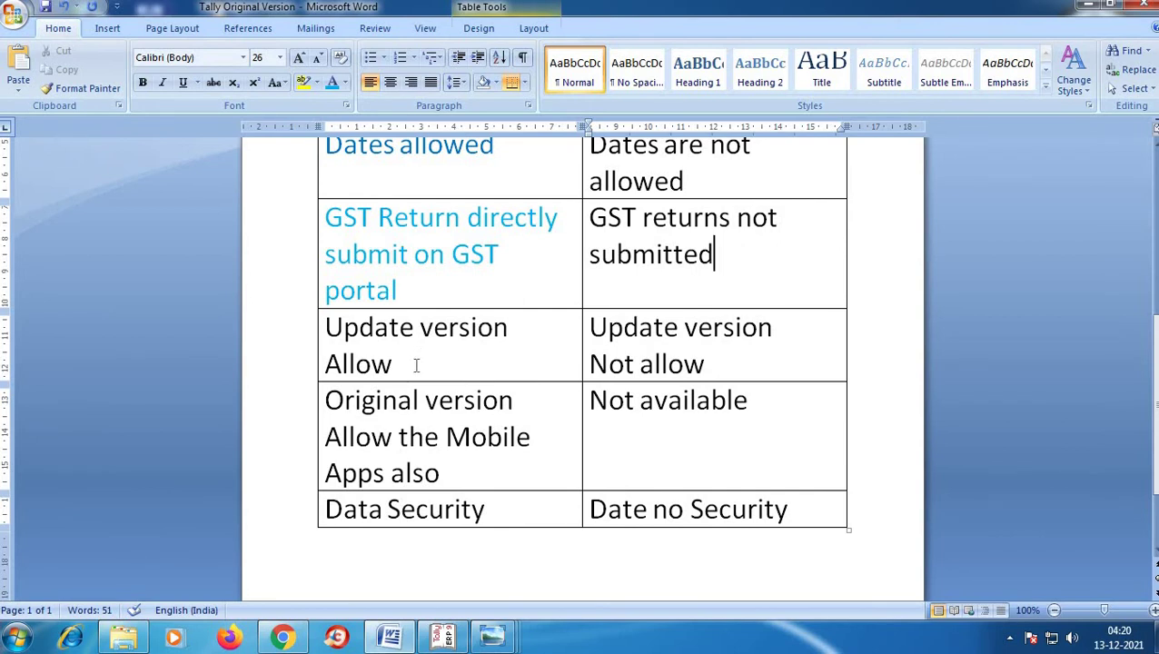
pyautogui.click(587, 329)
pyautogui.moveTo(614, 338); pyautogui.dragTo(709, 365)
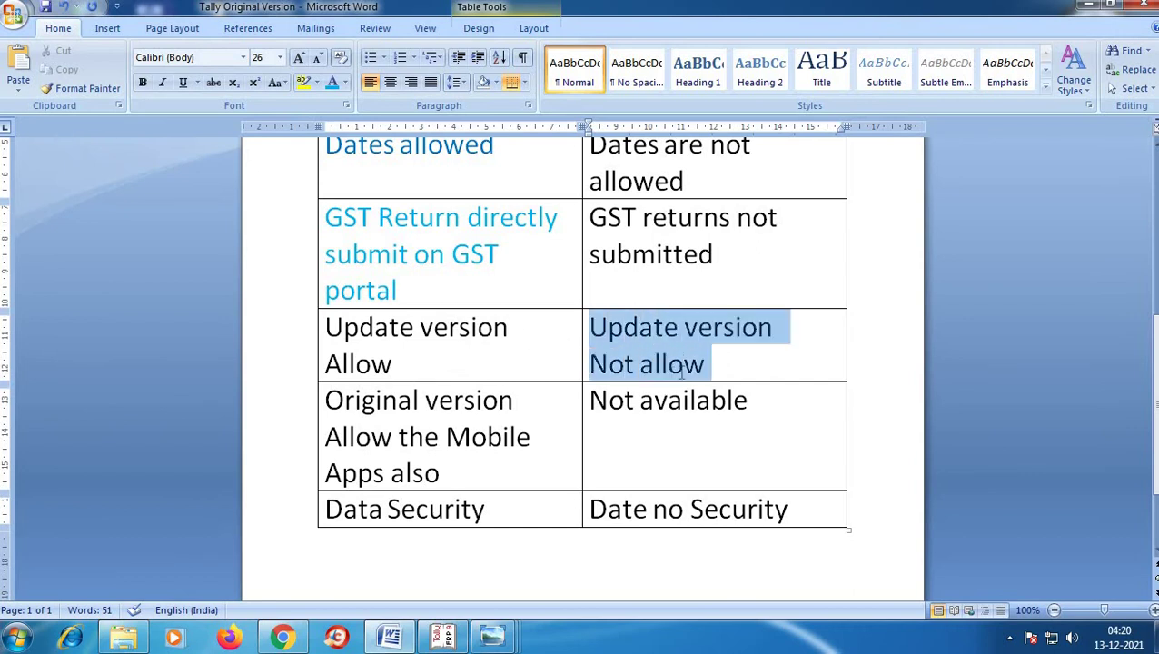
pyautogui.click(761, 372)
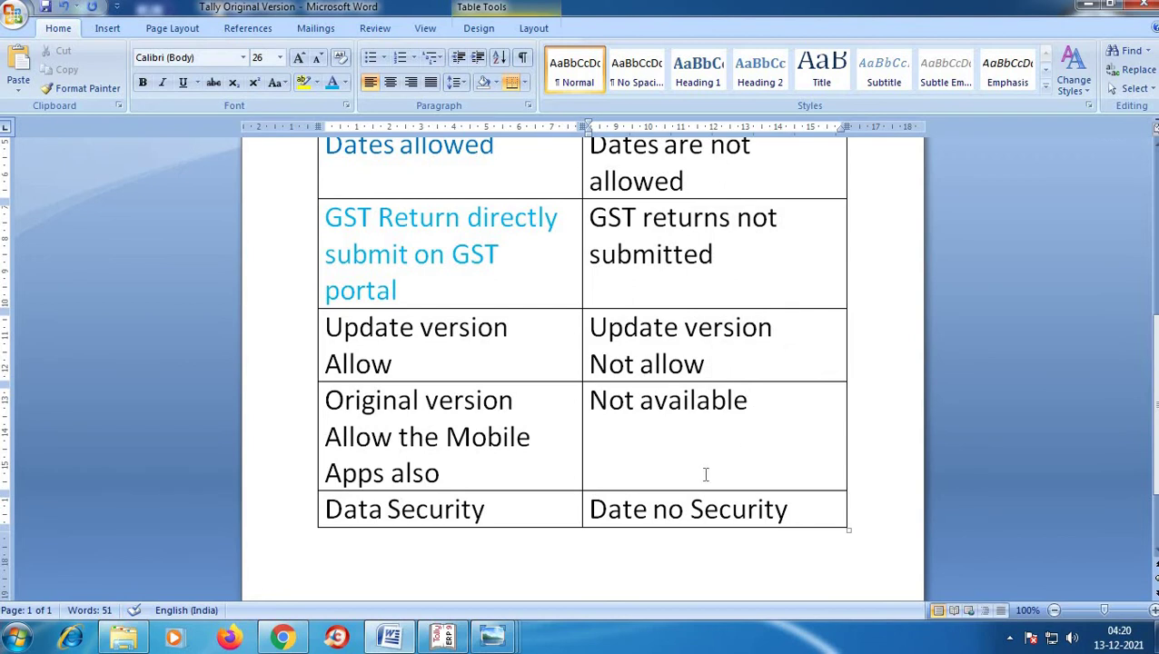
pyautogui.scroll(-1, 698, 479)
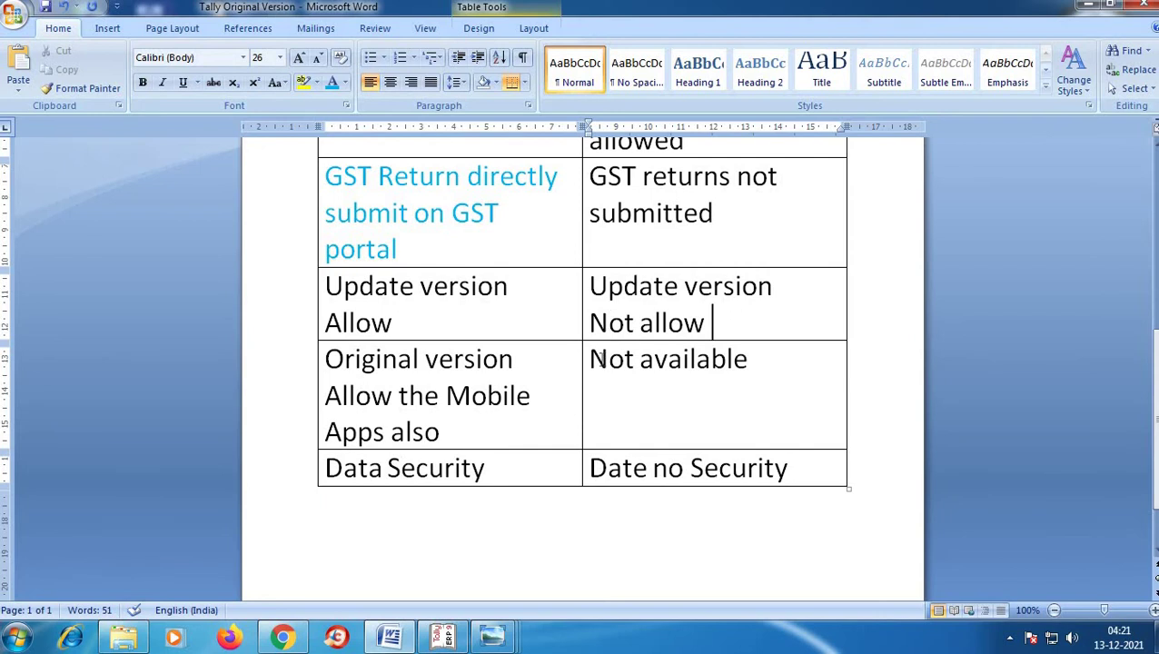
pyautogui.moveTo(591, 358); pyautogui.dragTo(730, 355)
pyautogui.click(734, 413)
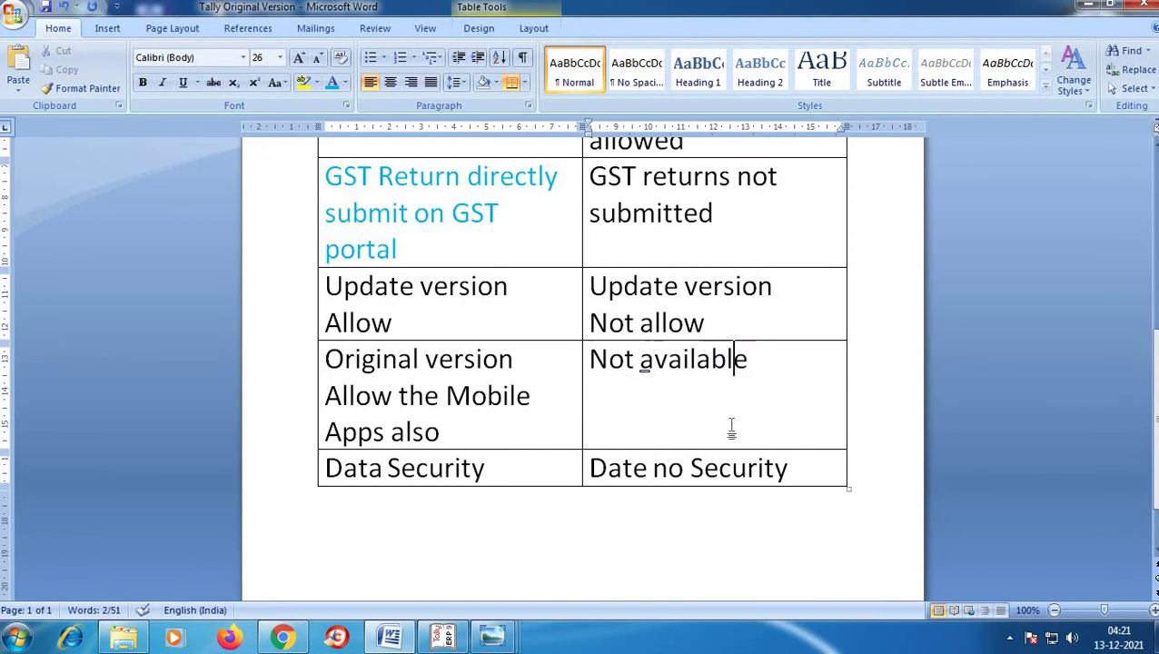
pyautogui.scroll(-1, 491, 550)
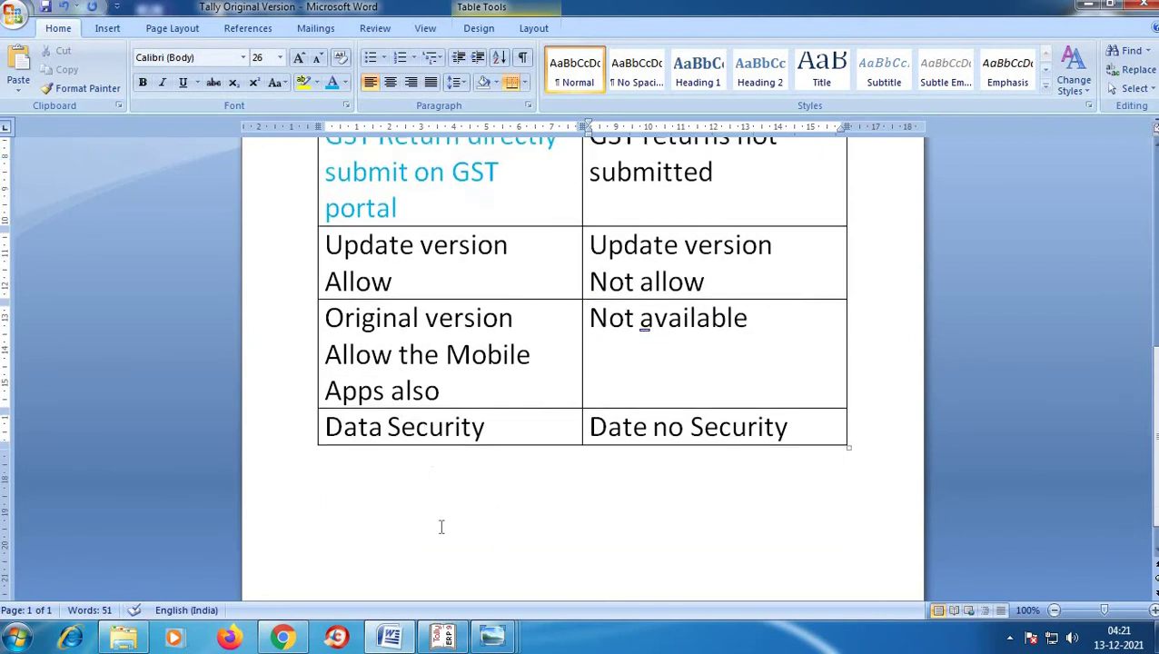
pyautogui.moveTo(330, 423); pyautogui.dragTo(495, 425)
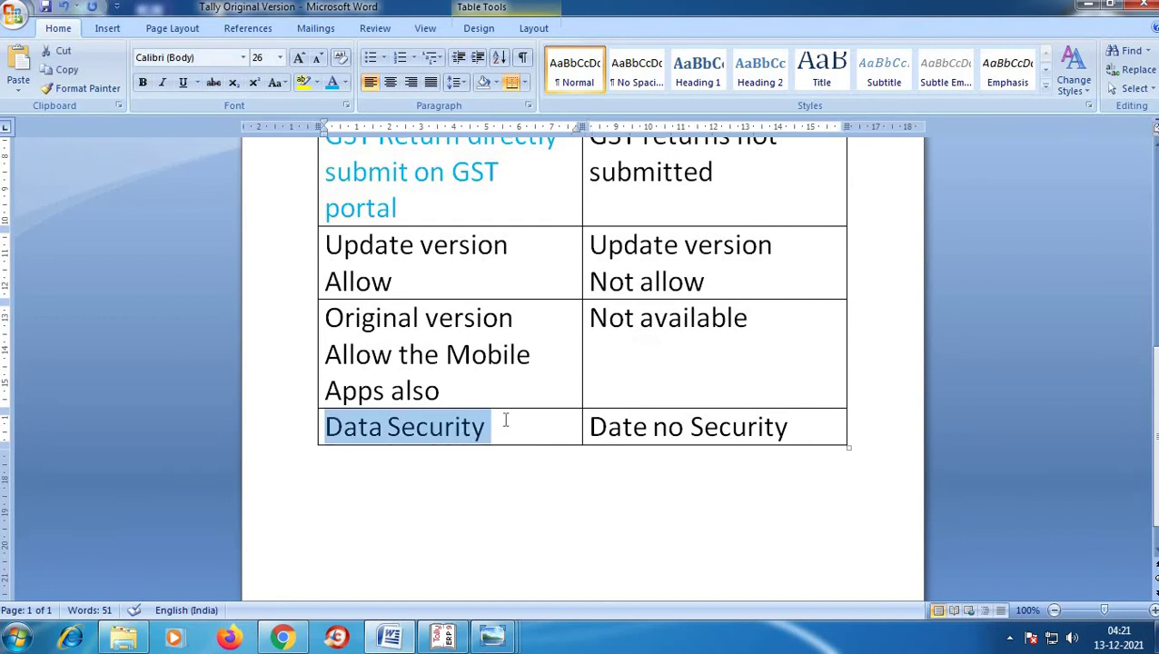
pyautogui.click(500, 427)
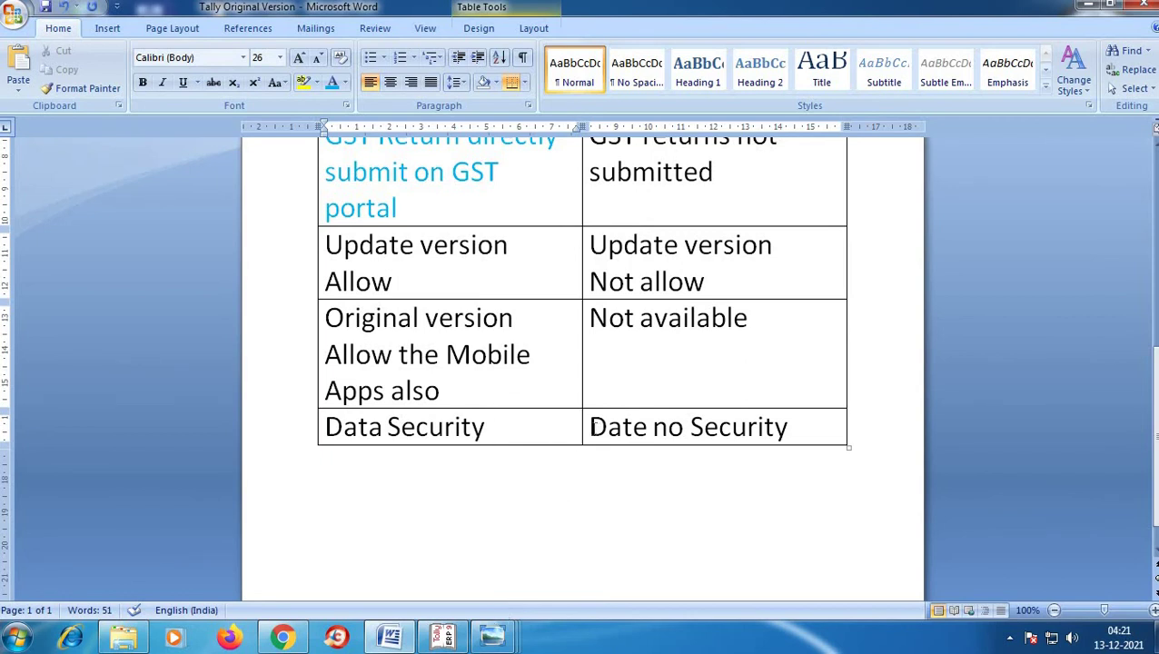
pyautogui.moveTo(590, 427); pyautogui.dragTo(791, 427)
pyautogui.click(769, 479)
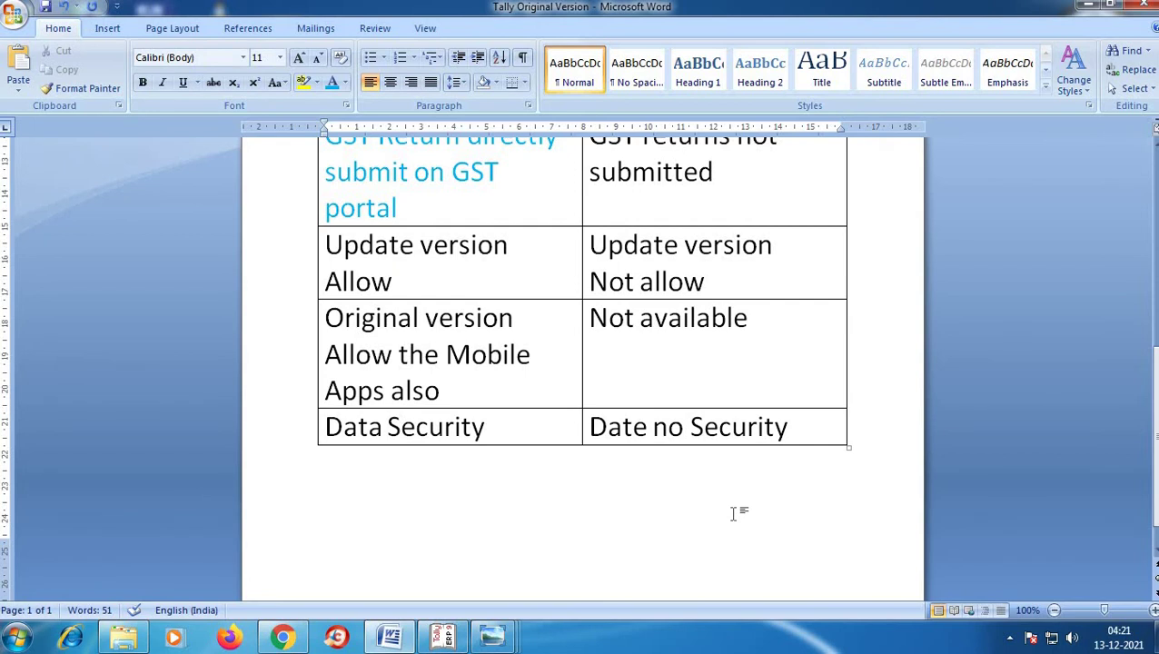
# - Scroll back up to the green title, then bring Tally.ERP 9's Gateway of Tally to the front
pyautogui.scroll(2, 733, 513)
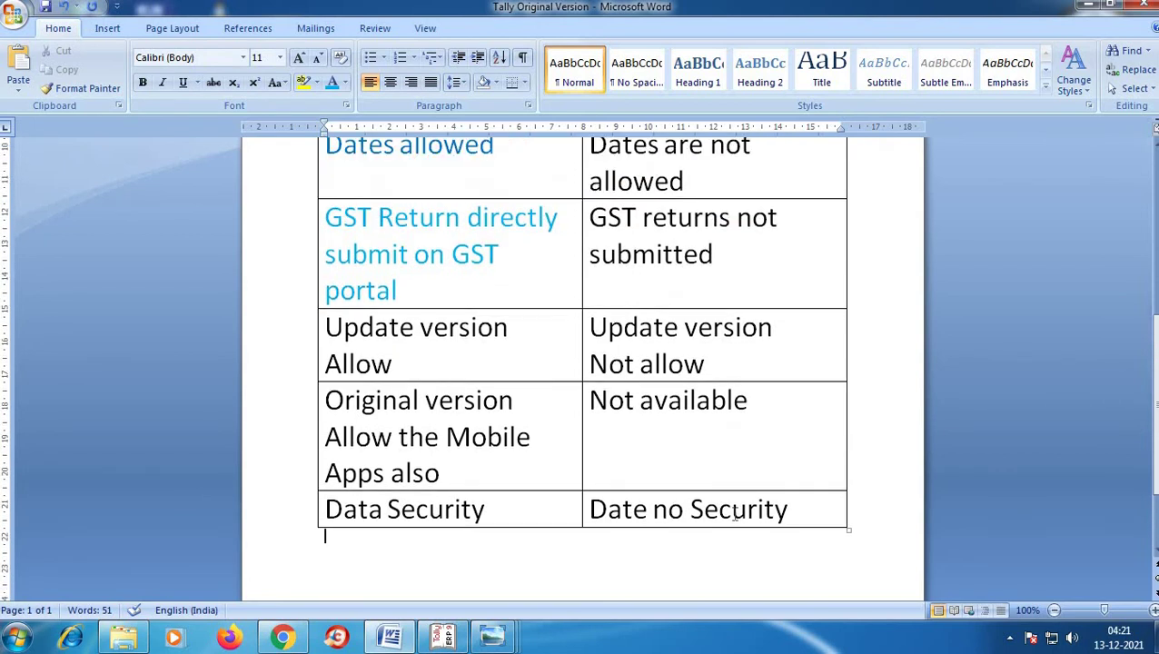
pyautogui.scroll(7, 734, 513)
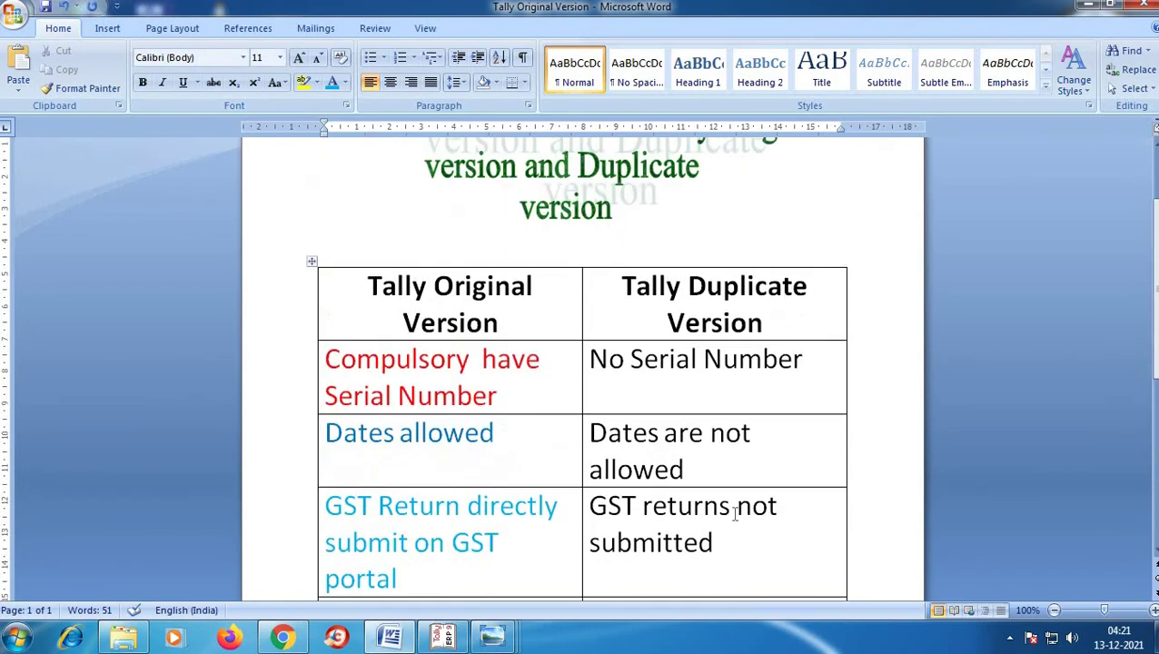
pyautogui.scroll(3, 734, 513)
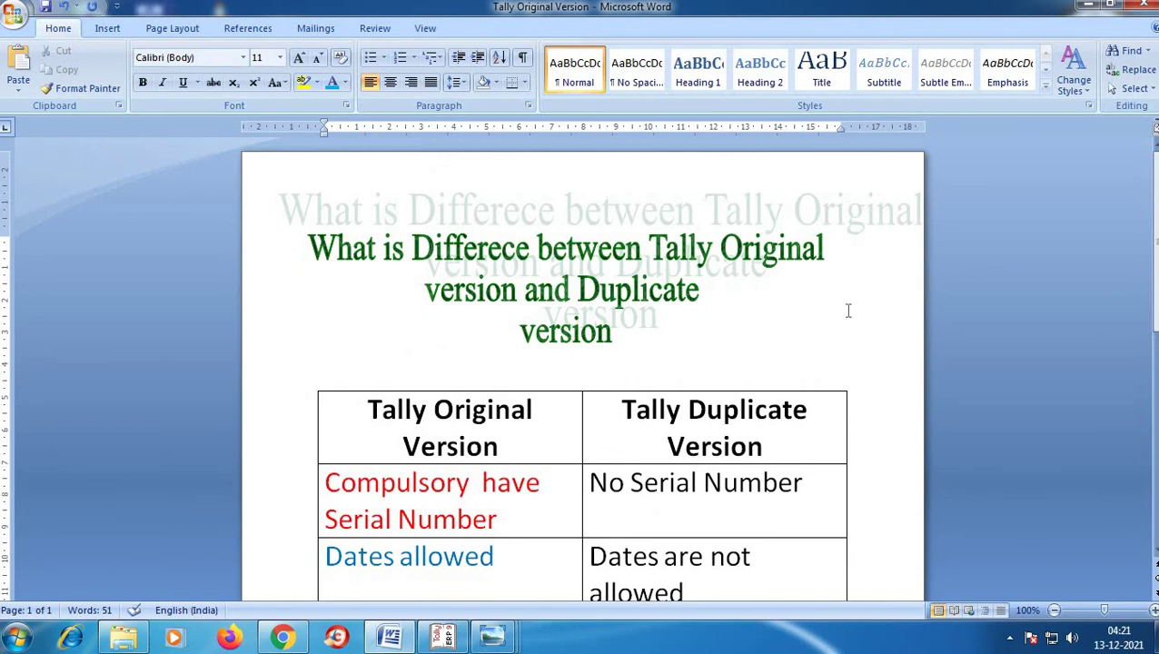
pyautogui.scroll(-1, 790, 391)
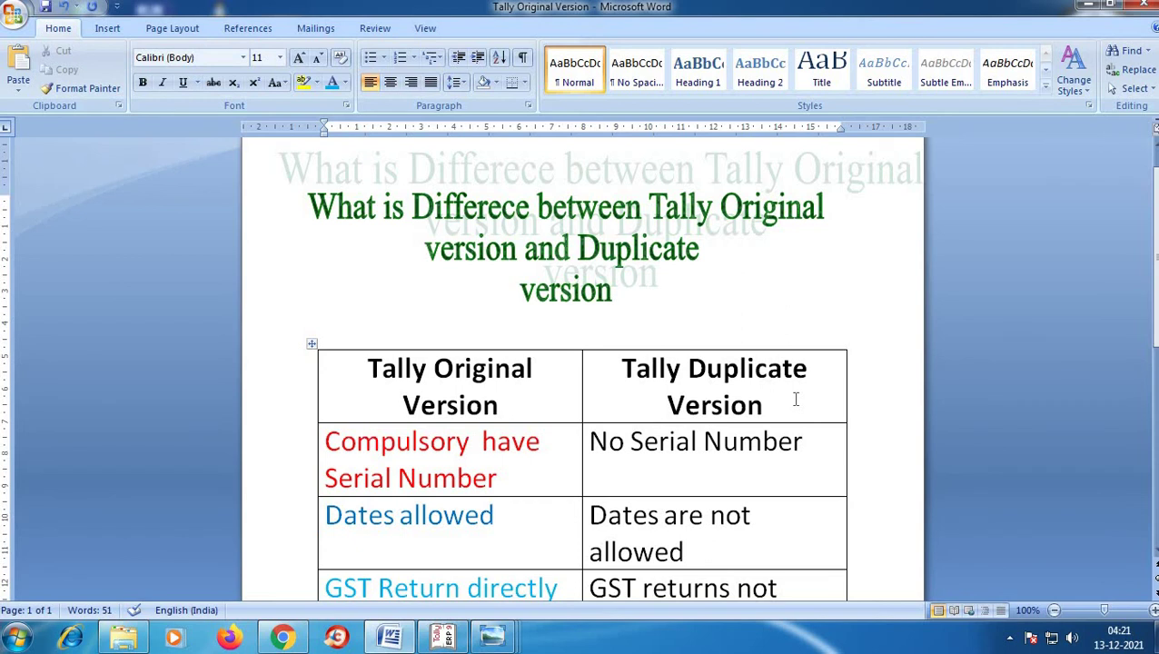
pyautogui.scroll(-5, 743, 460)
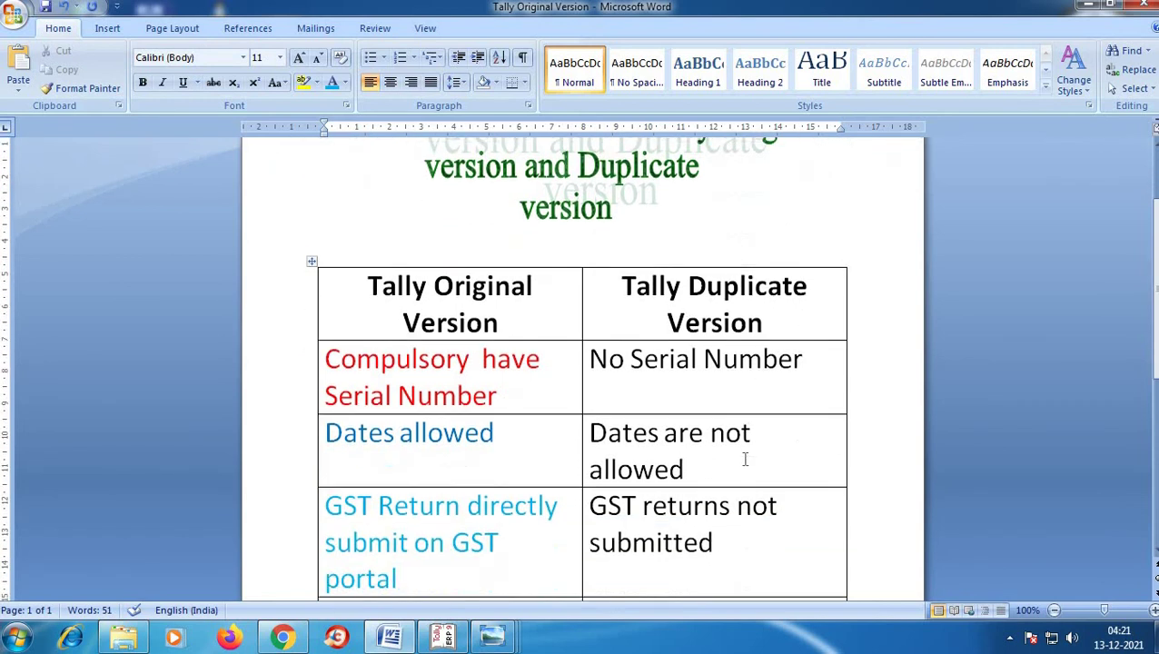
pyautogui.scroll(-2, 743, 460)
pyautogui.scroll(4, 743, 461)
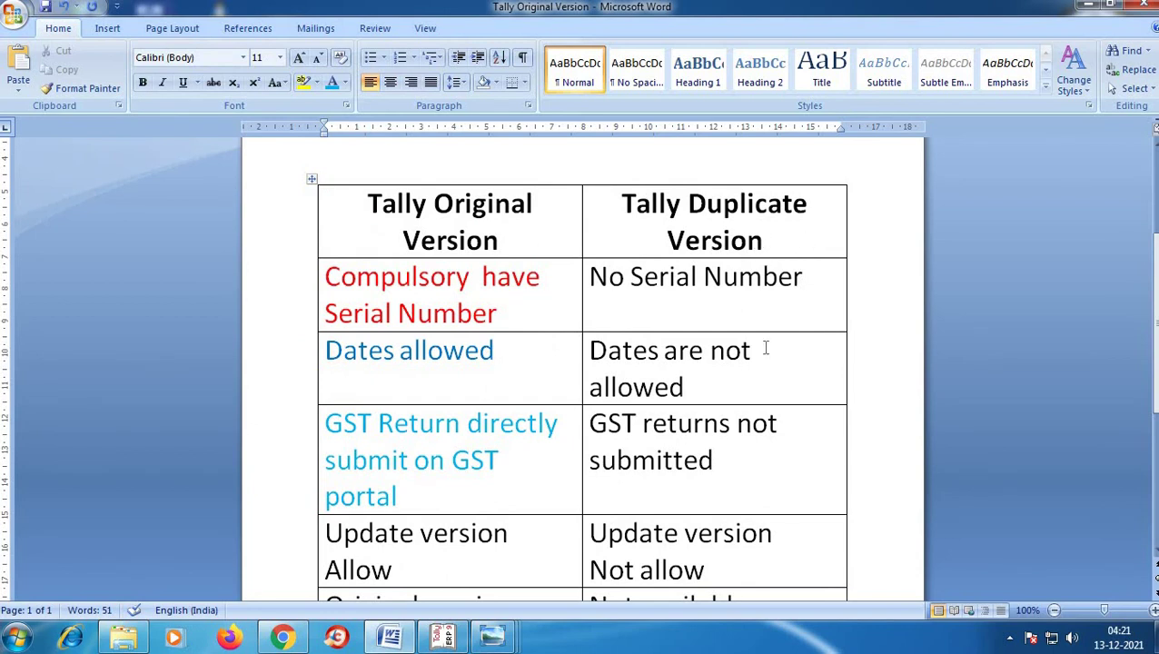
pyautogui.scroll(2, 763, 347)
pyautogui.scroll(1, 842, 264)
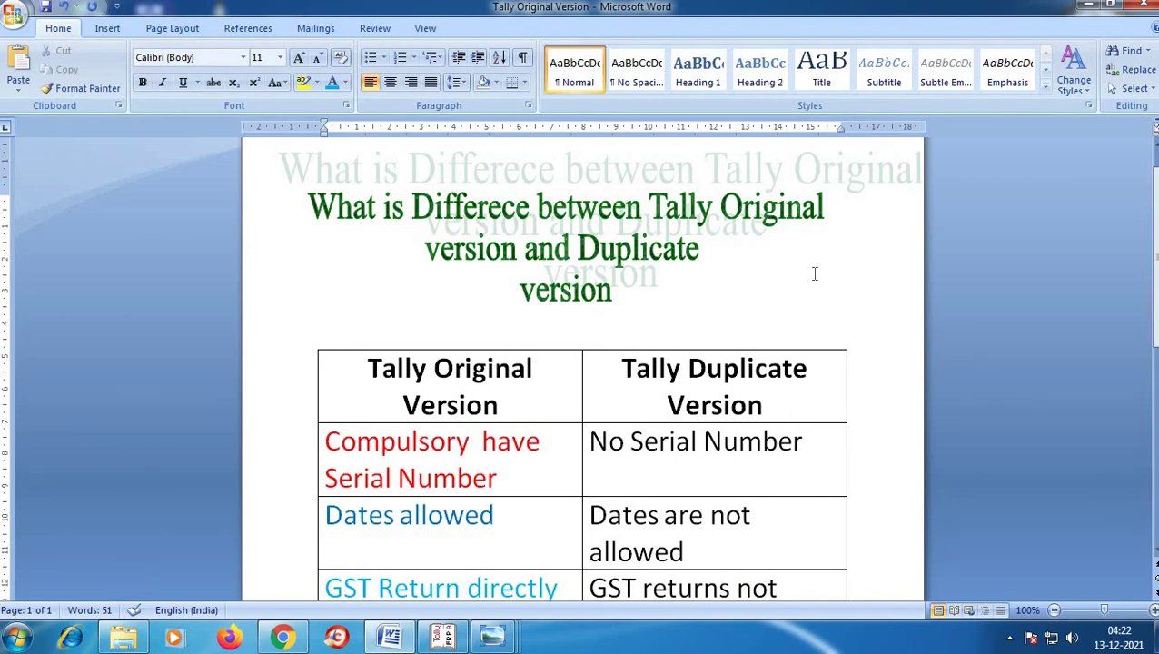
pyautogui.click(443, 636)
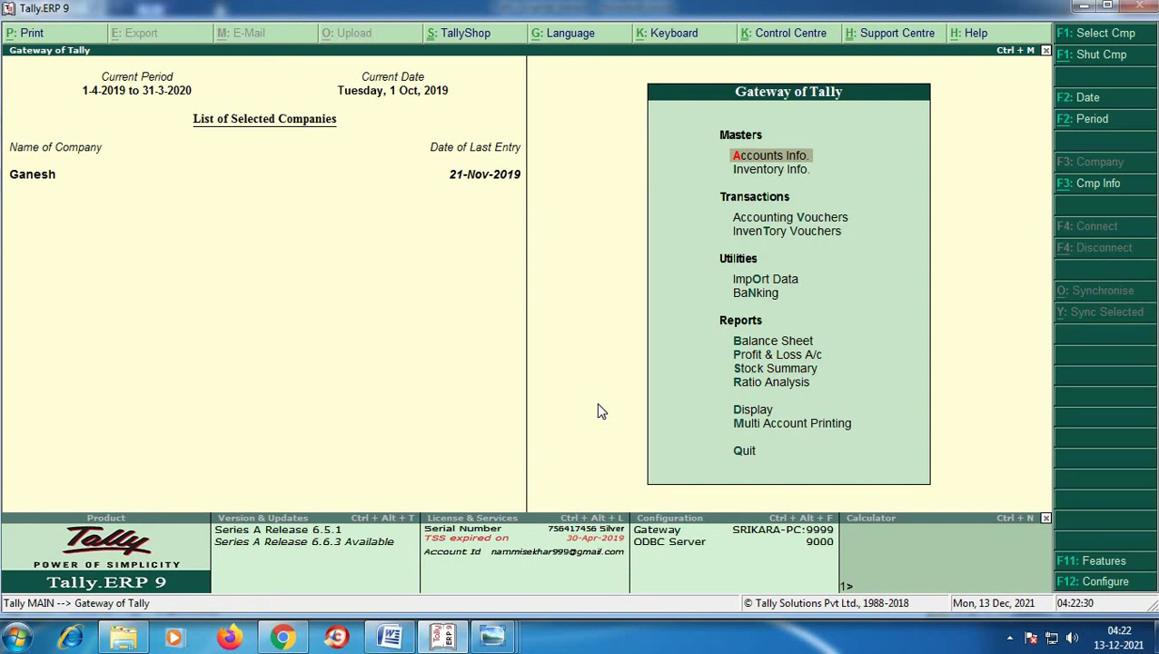
pyautogui.click(391, 637)
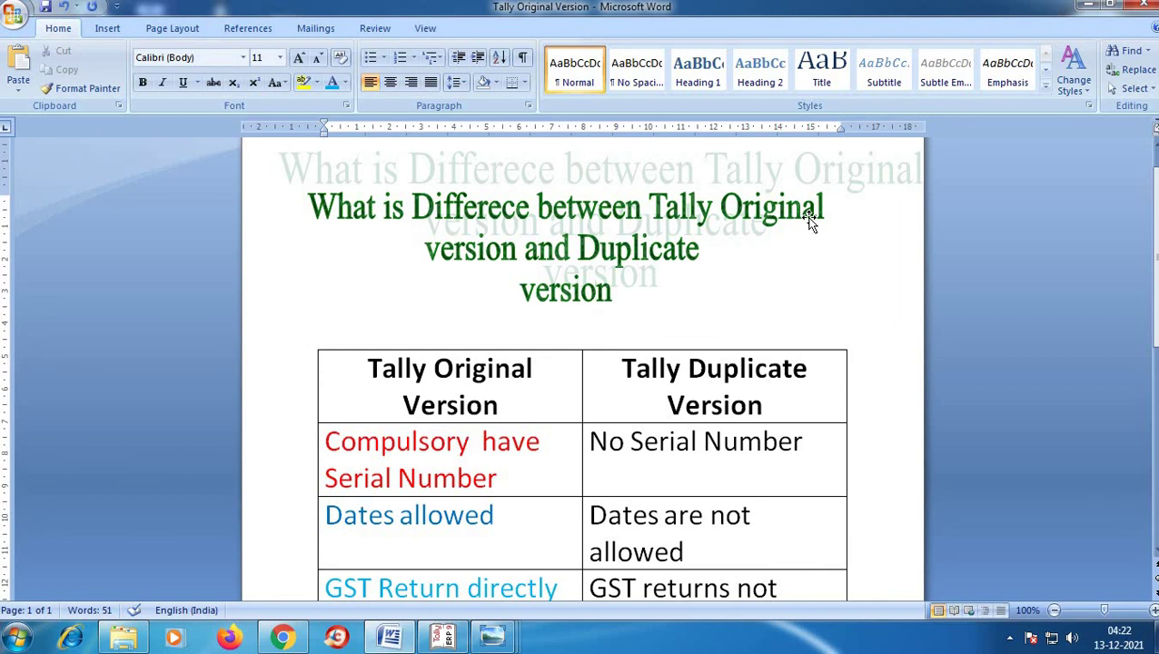
pyautogui.click(443, 638)
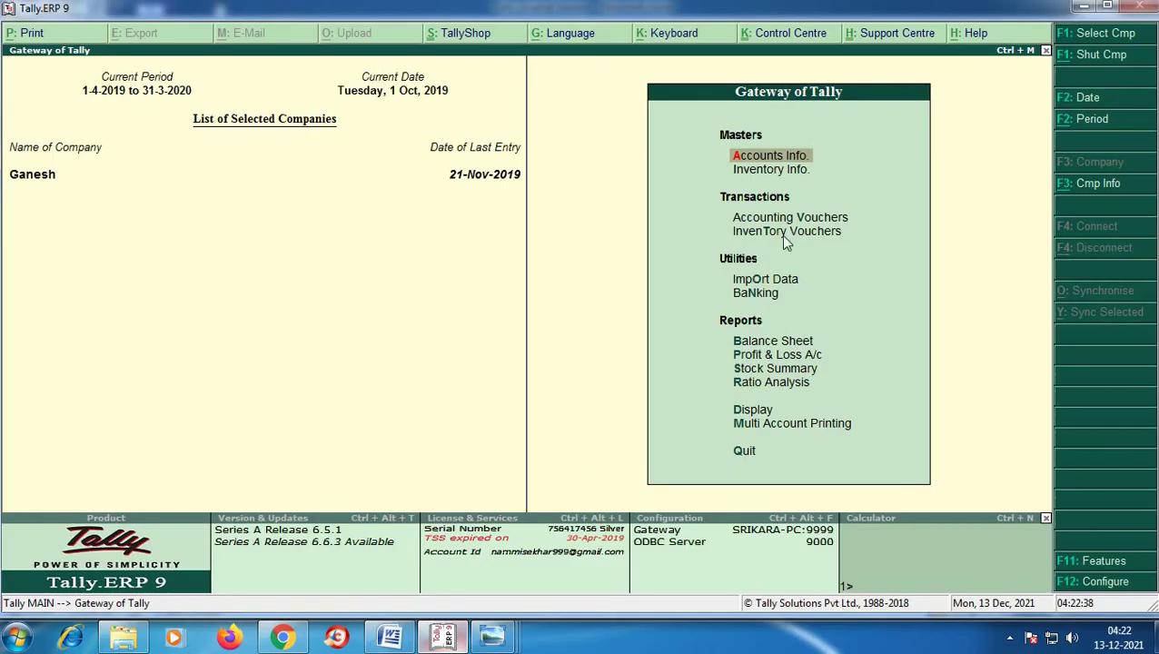